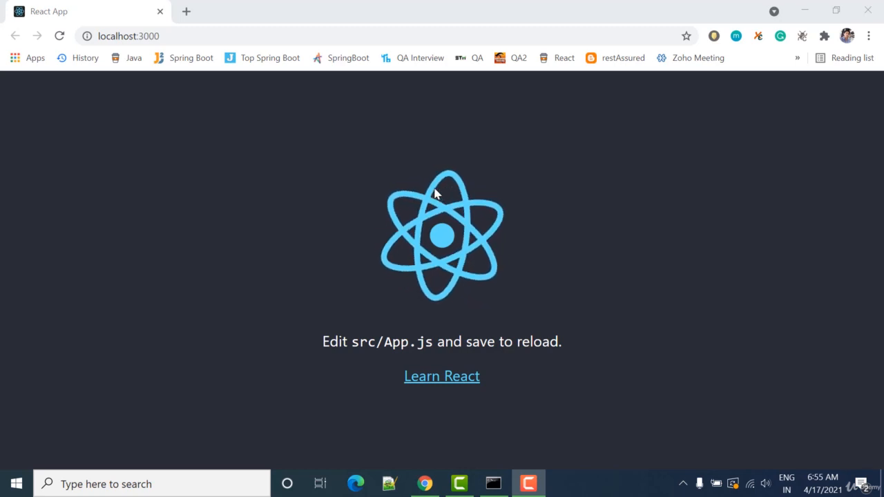
Search the web in a new tab for "visual studio code download" and open the official Visual Studio Code download page
{"action": "left_click", "coordinate": [183, 13]}
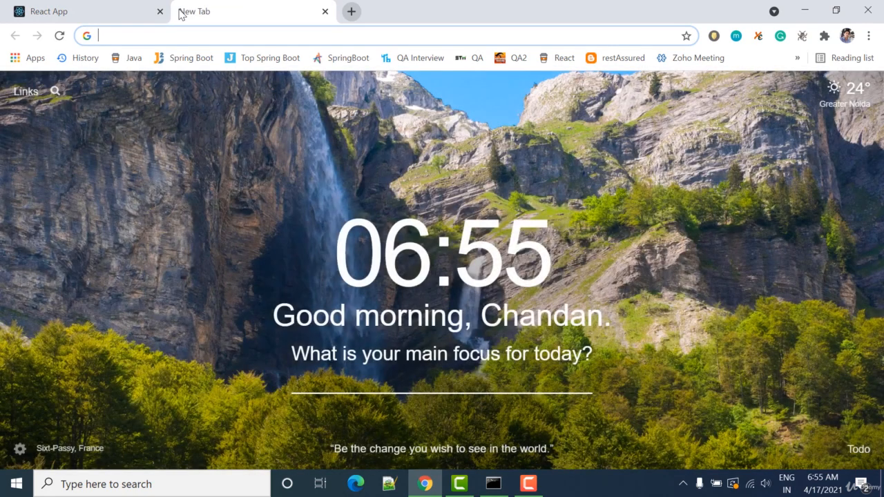
{"action": "type", "text": "visual s"}
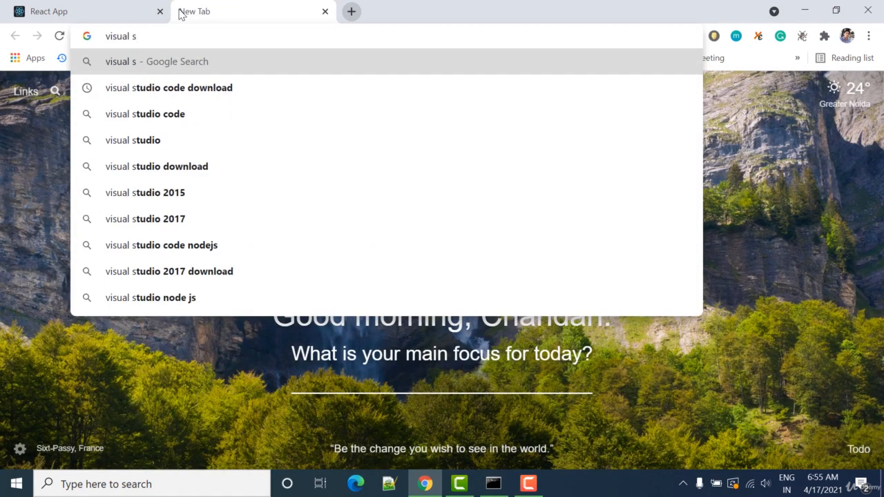
{"action": "key", "text": "Down"}
{"action": "key", "text": "Return"}
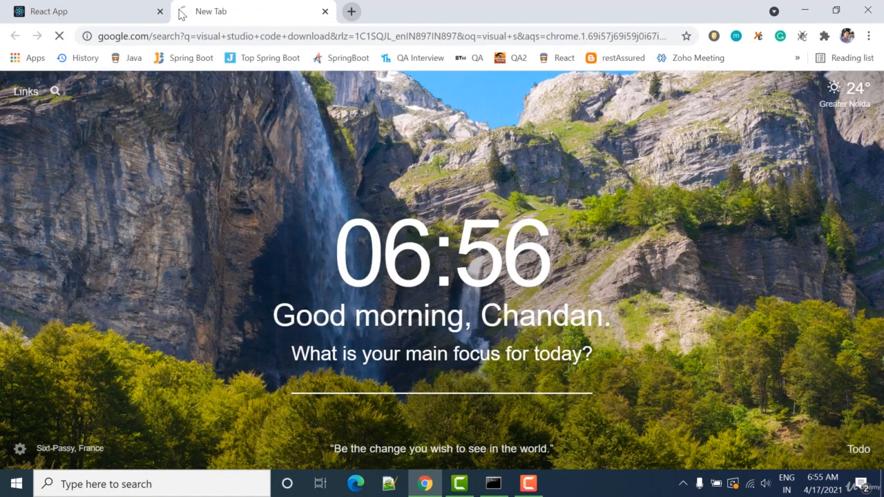
{"action": "left_click_drag", "start_coordinate": [125, 104], "coordinate": [212, 104]}
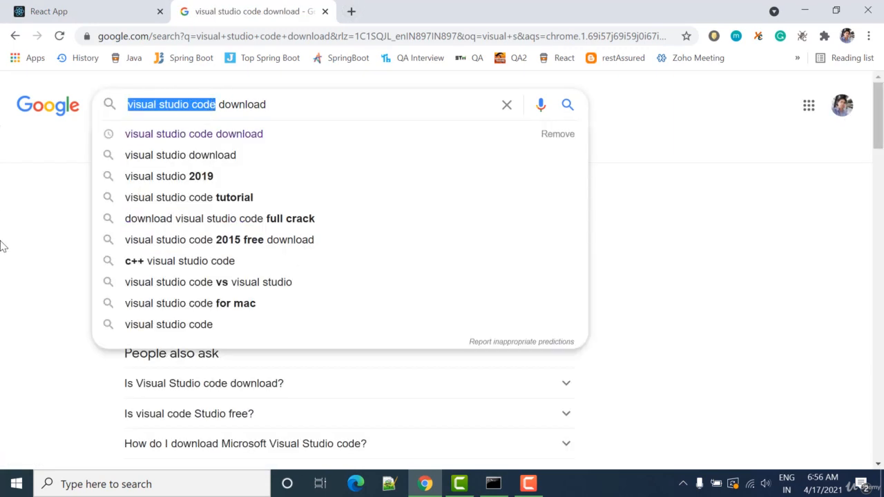
{"action": "left_click", "coordinate": [26, 243]}
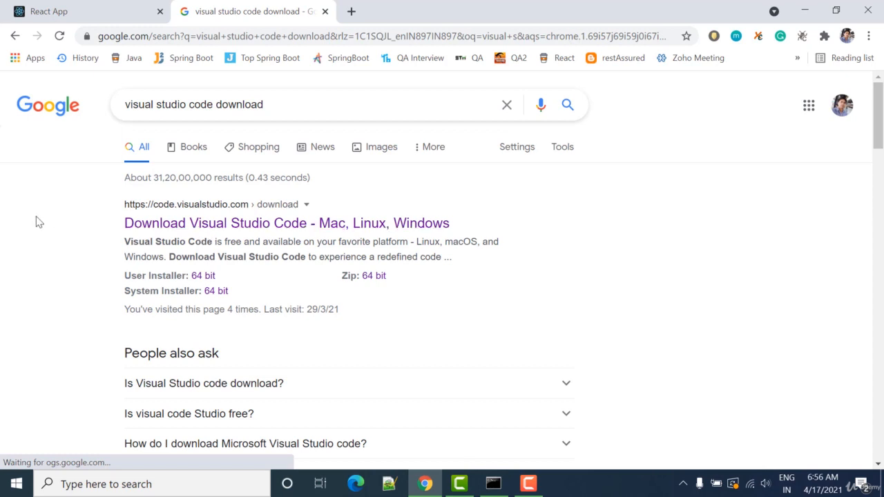
{"action": "left_click", "coordinate": [184, 229]}
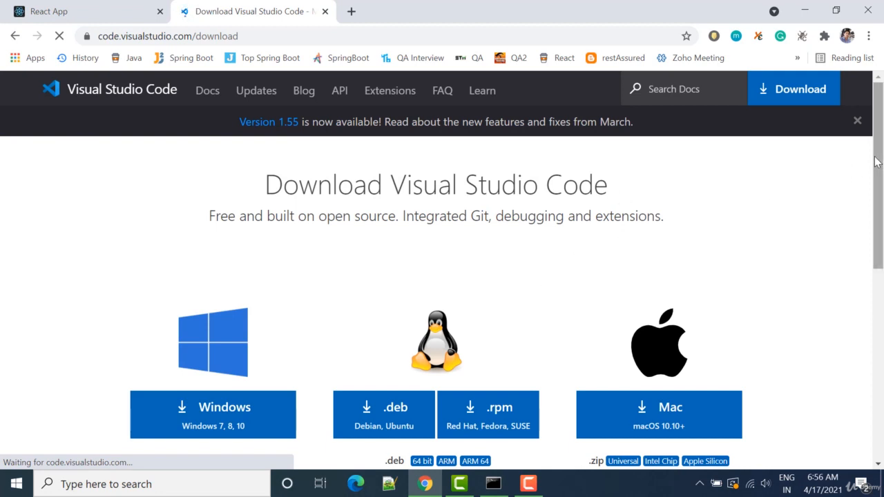
Download the 64 bit User Installer of Visual Studio Code for Windows
{"action": "scroll", "coordinate": [872, 227], "scroll_direction": "down", "scroll_amount": 2}
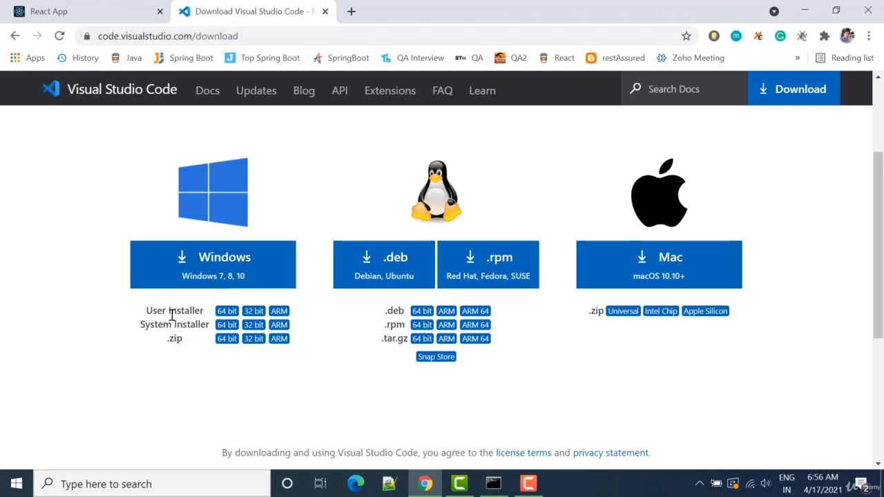
{"action": "left_click_drag", "start_coordinate": [152, 311], "coordinate": [201, 310]}
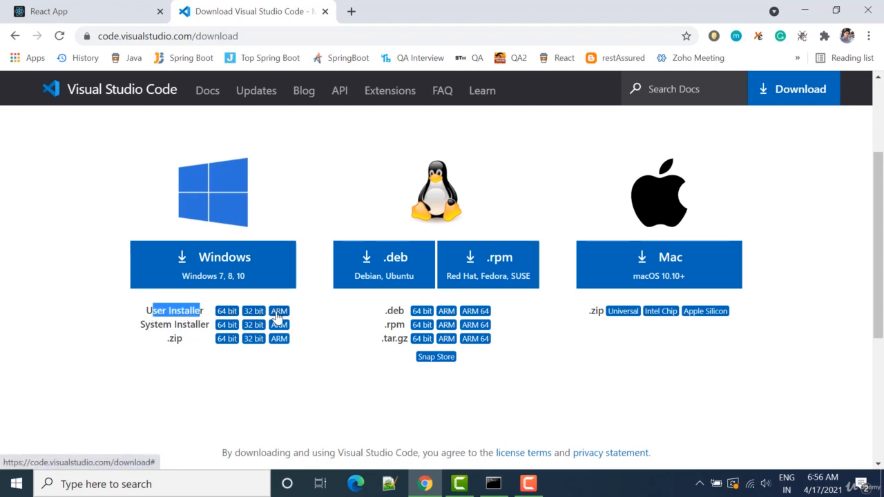
{"action": "left_click", "coordinate": [225, 316]}
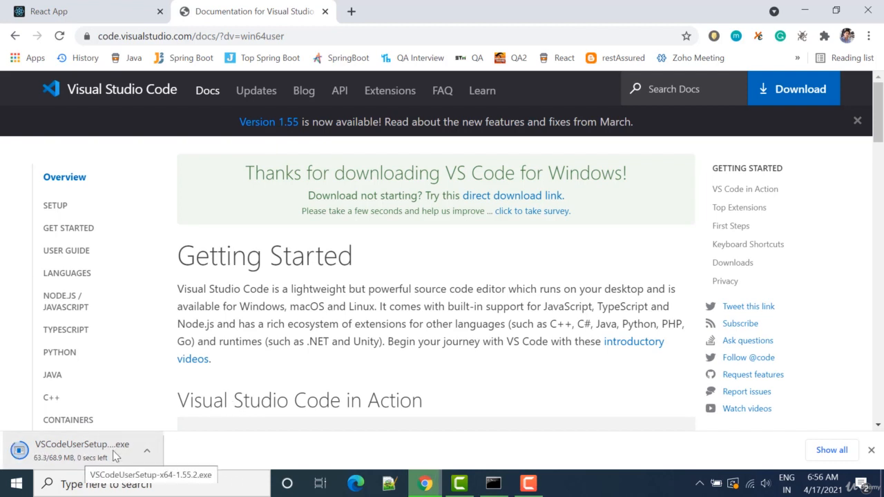
Run the downloaded installer, accept the licence agreement, keep the preset additional tasks, and exit setup without installing
{"action": "left_click", "coordinate": [65, 459]}
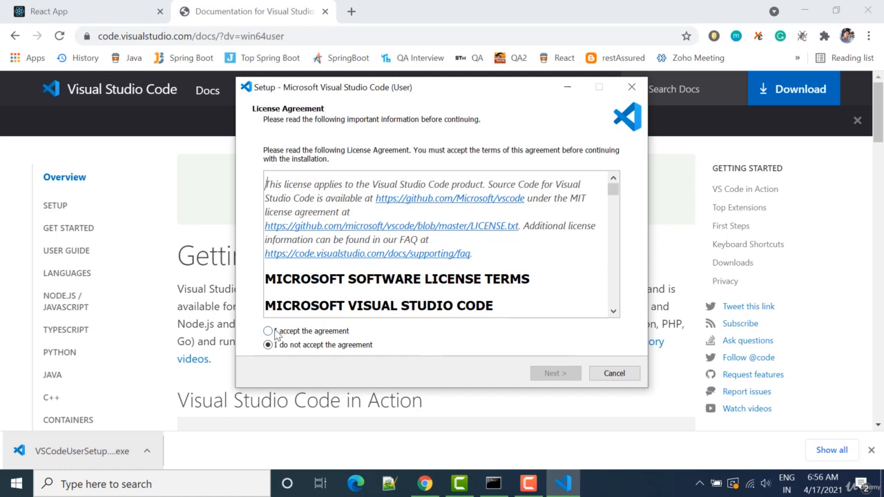
{"action": "left_click", "coordinate": [276, 333]}
{"action": "left_click", "coordinate": [549, 376]}
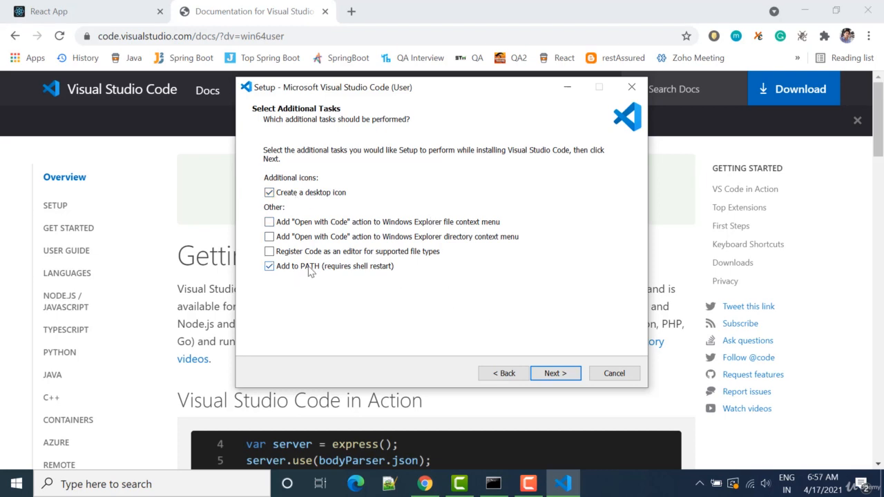
{"action": "left_click", "coordinate": [553, 378]}
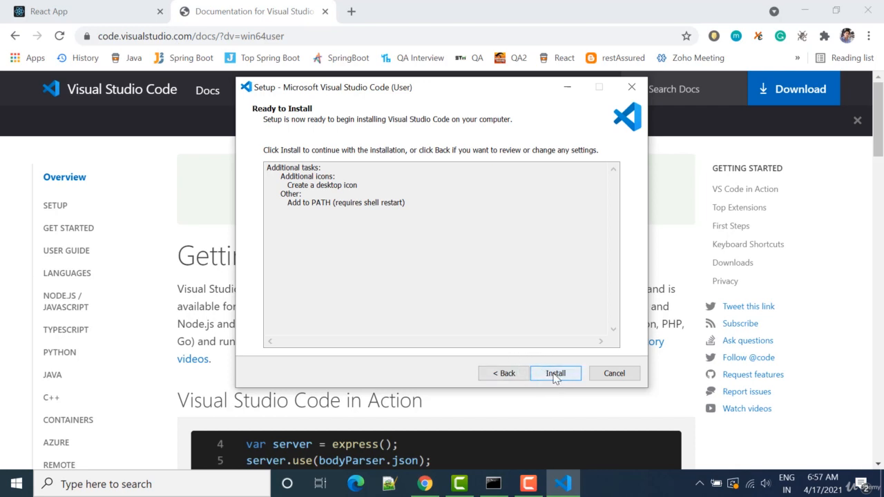
{"action": "left_click", "coordinate": [615, 373]}
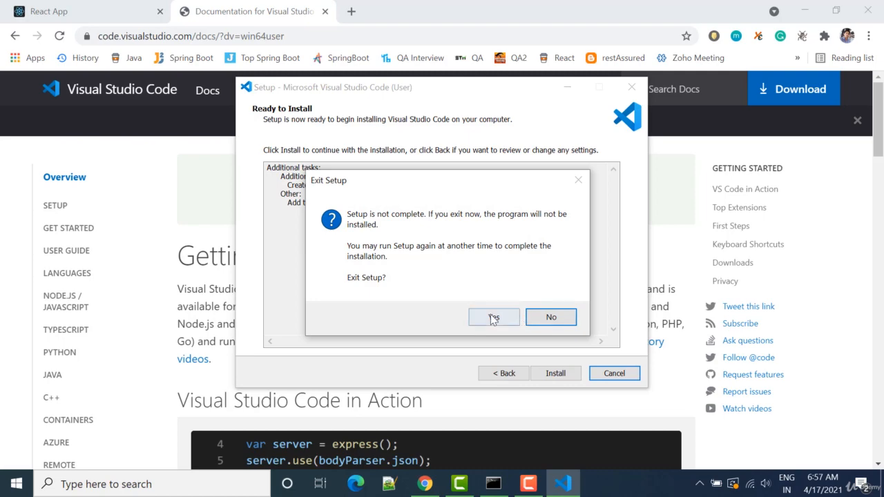
{"action": "left_click", "coordinate": [492, 318]}
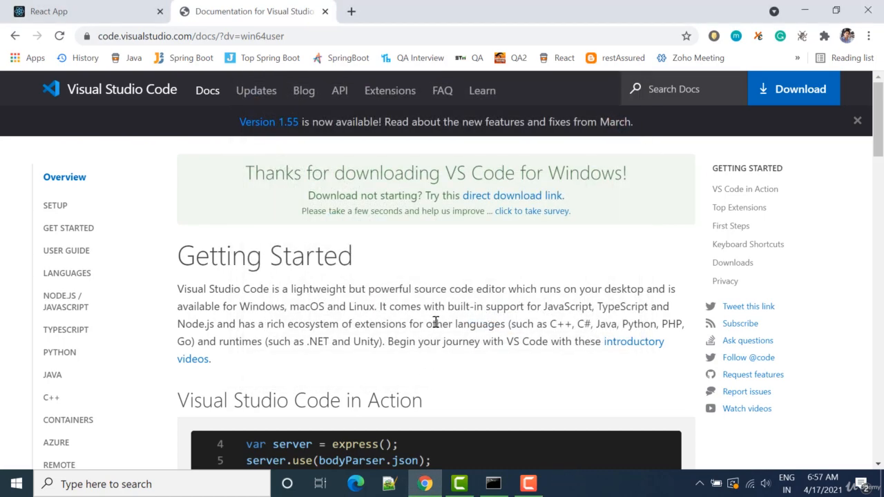
Stop the running todo-app development server in the terminal, confirm terminating the batch job, and close the terminal window
{"action": "left_click", "coordinate": [497, 485]}
{"action": "left_click", "coordinate": [511, 198]}
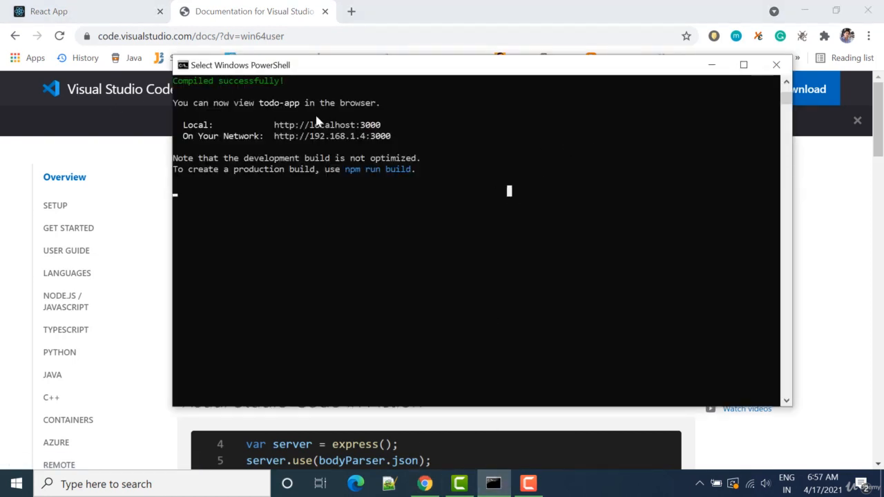
{"action": "left_click_drag", "start_coordinate": [329, 82], "coordinate": [346, 105]}
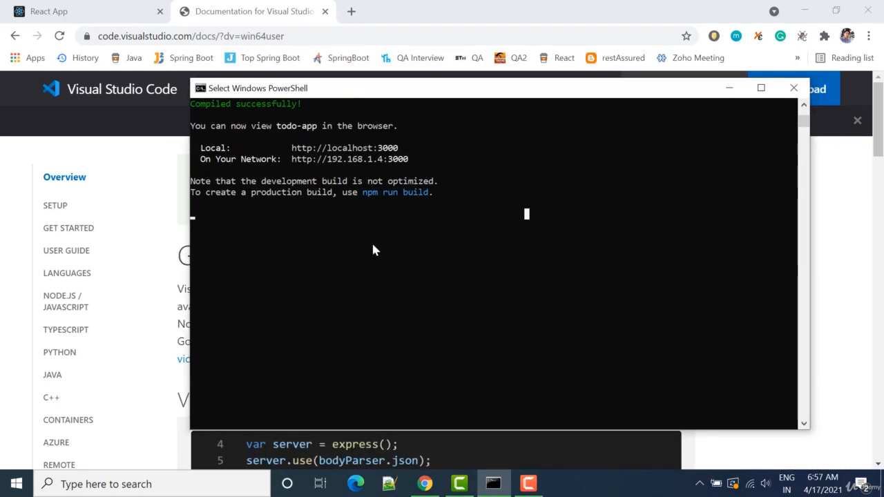
{"action": "key", "text": "ctrl+c"}
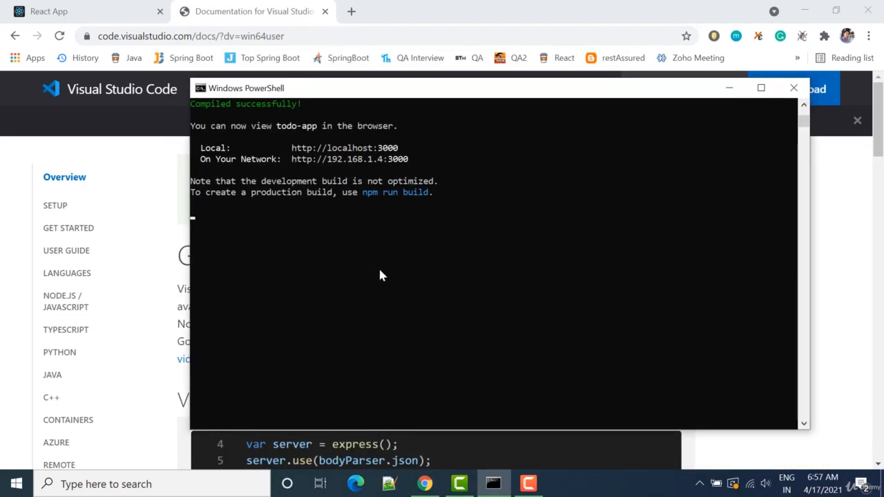
{"action": "key", "text": "ctrl+c"}
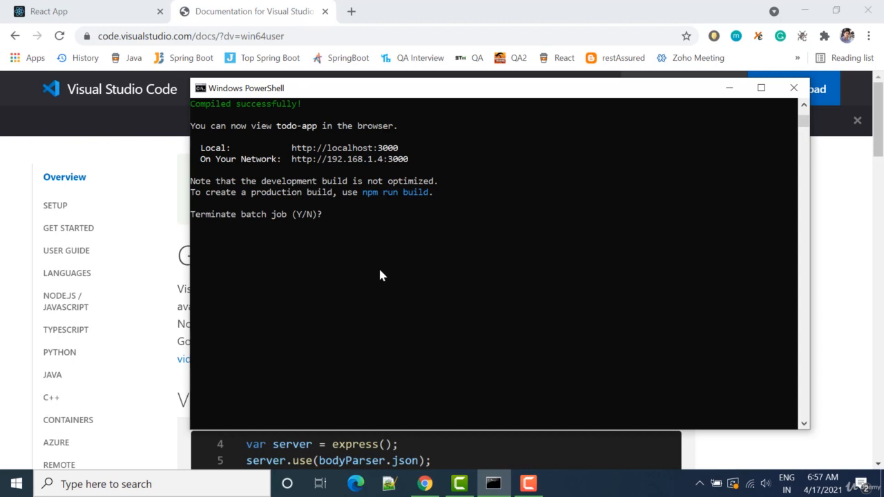
{"action": "type", "text": "y"}
{"action": "key", "text": "Return"}
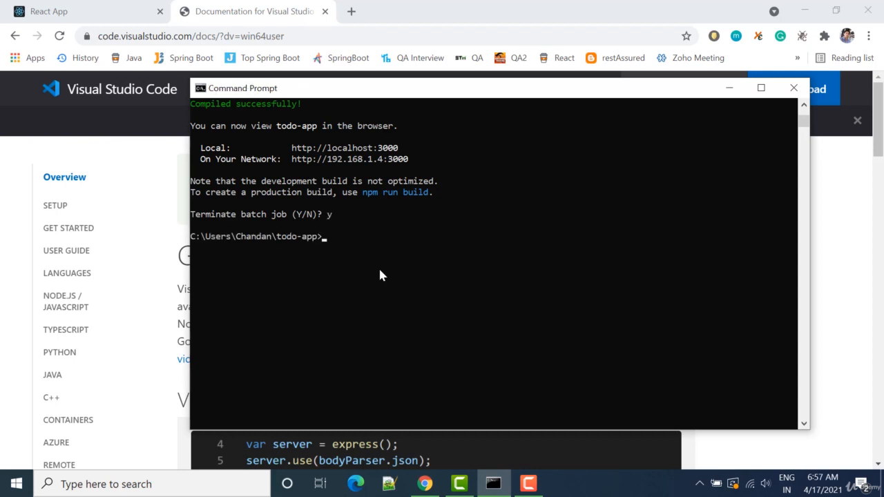
{"action": "left_click", "coordinate": [793, 88]}
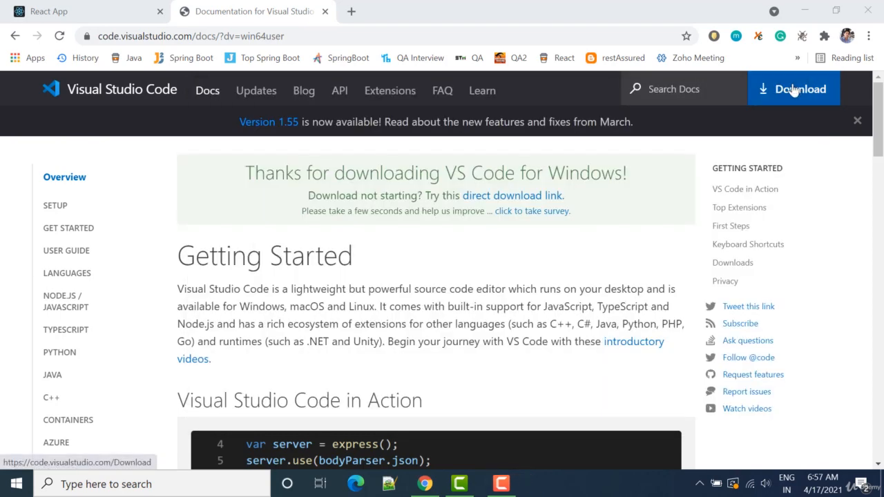
Open the todo-app folder in File Explorer, inside the user's profile folder under Users on Local Disk (C:)
{"action": "left_click", "coordinate": [453, 301]}
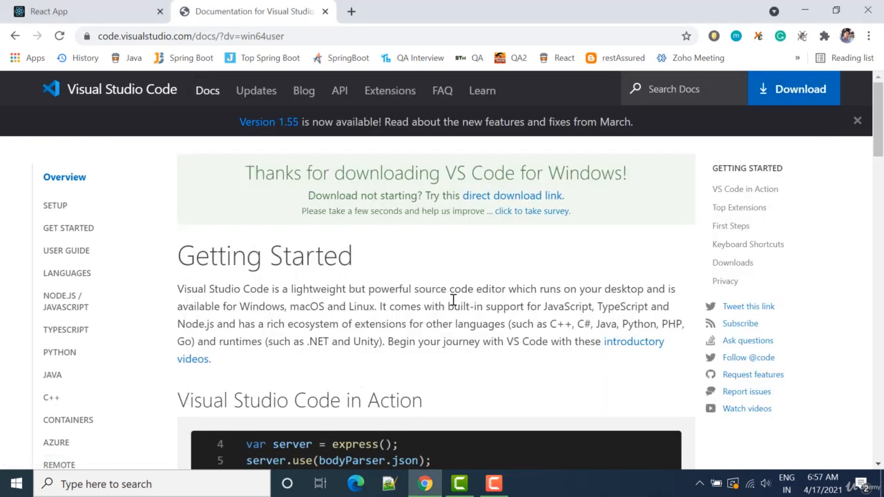
{"action": "key", "text": "super"}
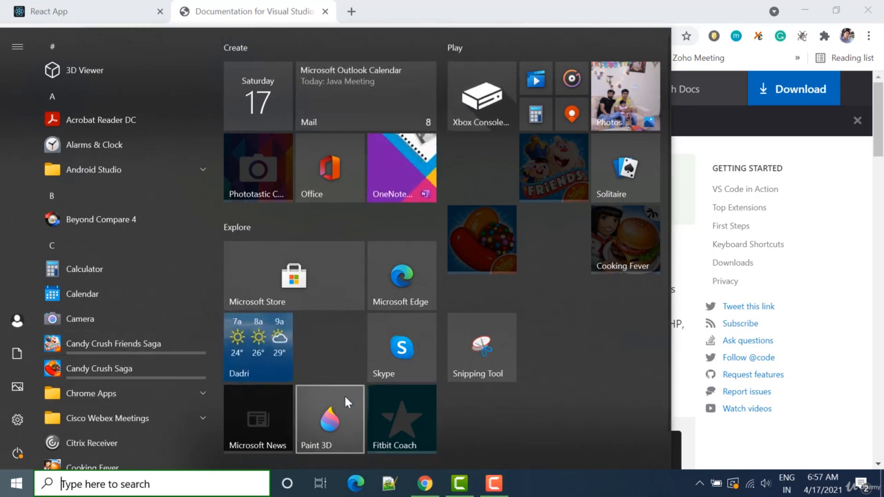
{"action": "key", "text": "super+e"}
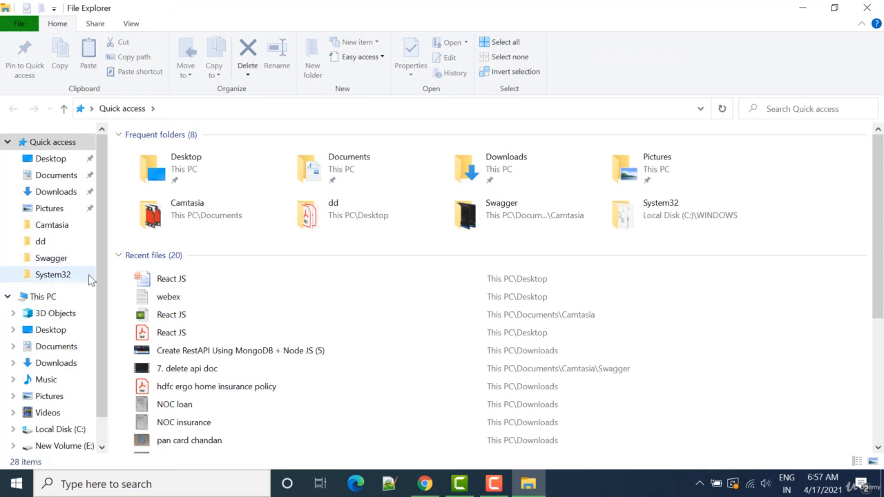
{"action": "left_click", "coordinate": [71, 430]}
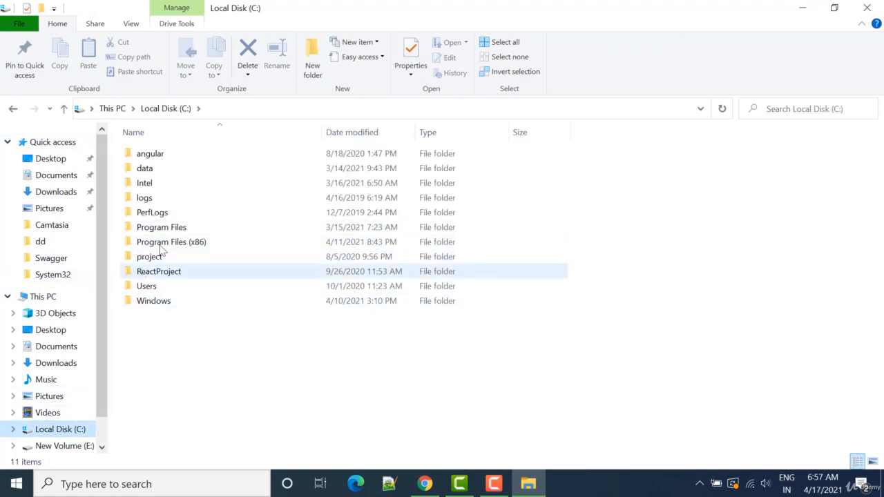
{"action": "double_click", "coordinate": [166, 286]}
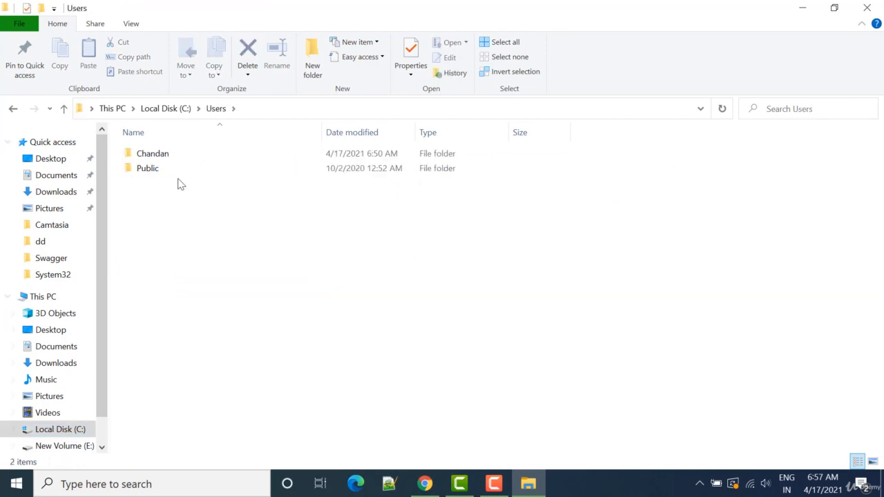
{"action": "double_click", "coordinate": [177, 155]}
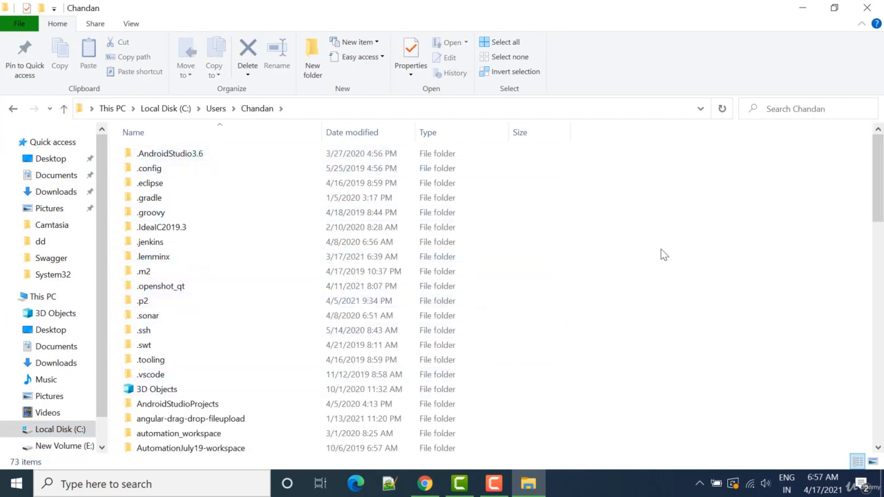
{"action": "key", "text": "t"}
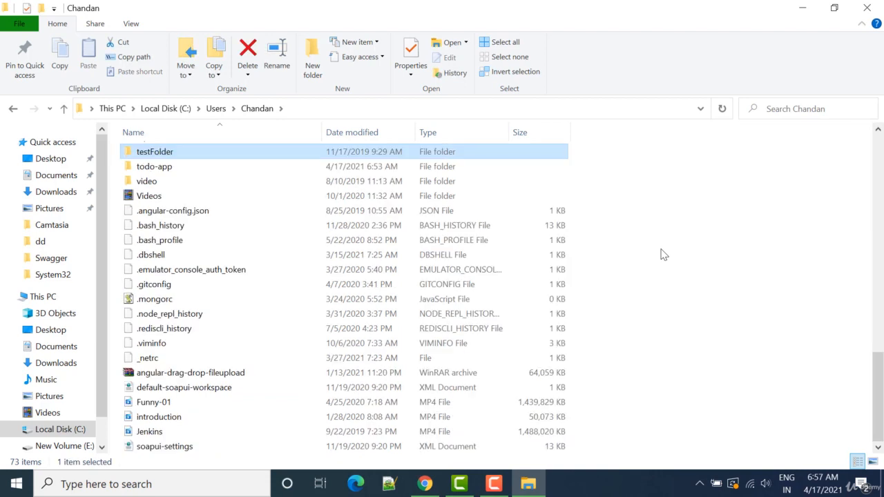
{"action": "key", "text": "o"}
{"action": "key", "text": "Return"}
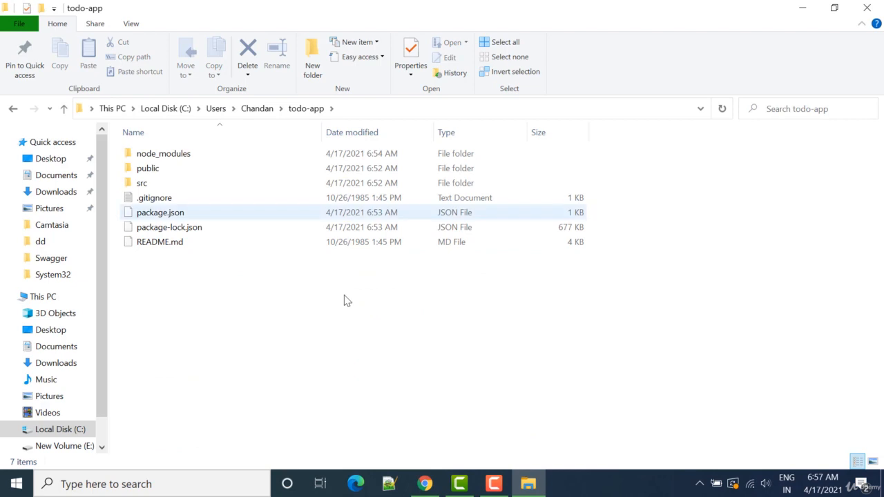
Open a command prompt in the todo-app folder and run "code ." to open the project in Visual Studio Code
{"action": "left_click", "coordinate": [397, 110]}
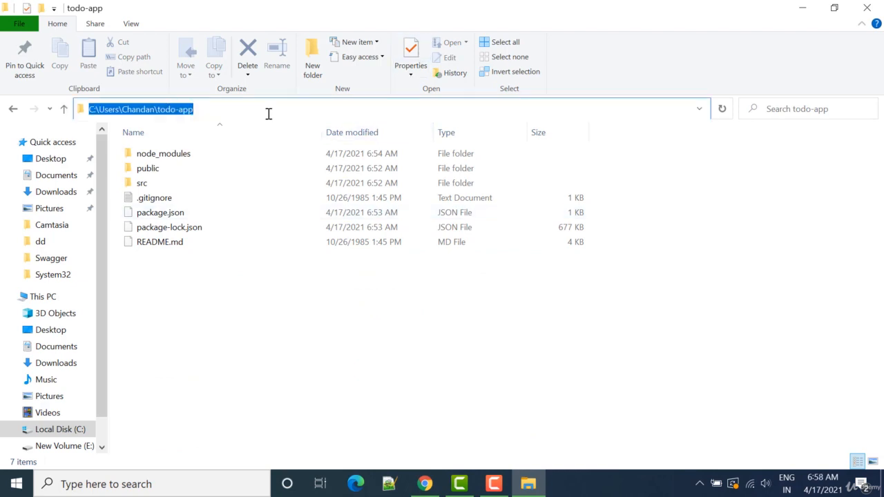
{"action": "type", "text": "cmd"}
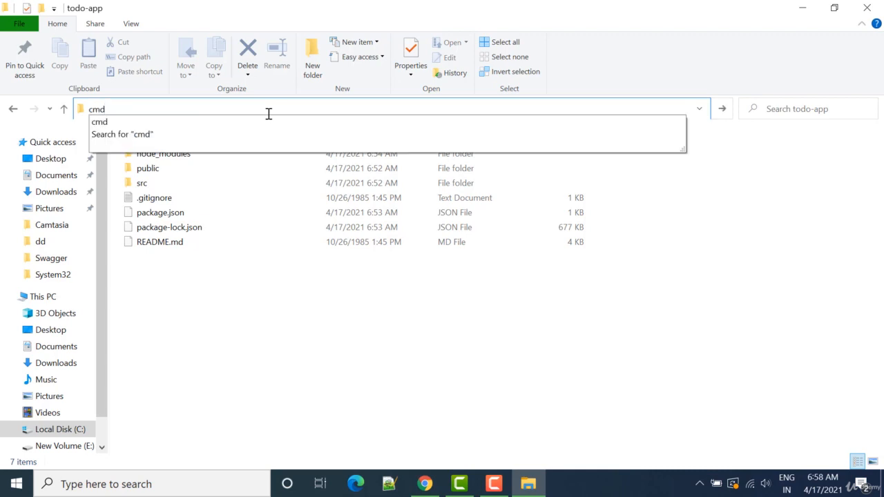
{"action": "key", "text": "Return"}
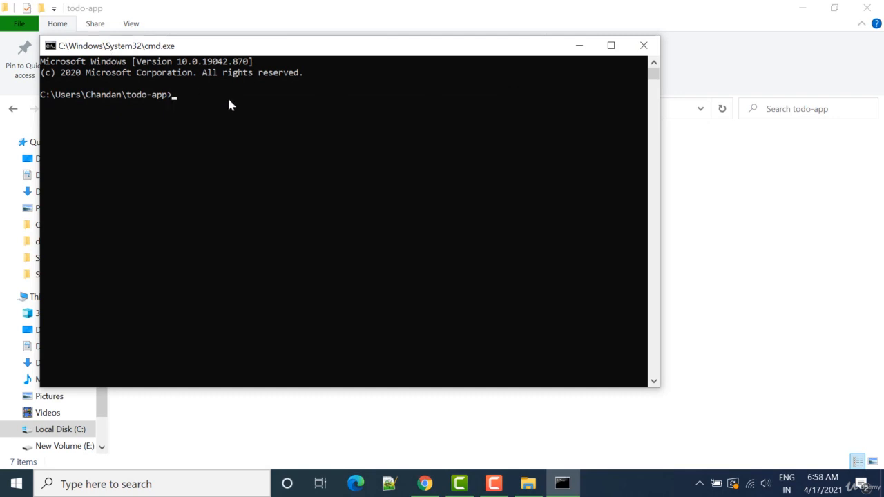
{"action": "type", "text": "code ."}
{"action": "key", "text": "Return"}
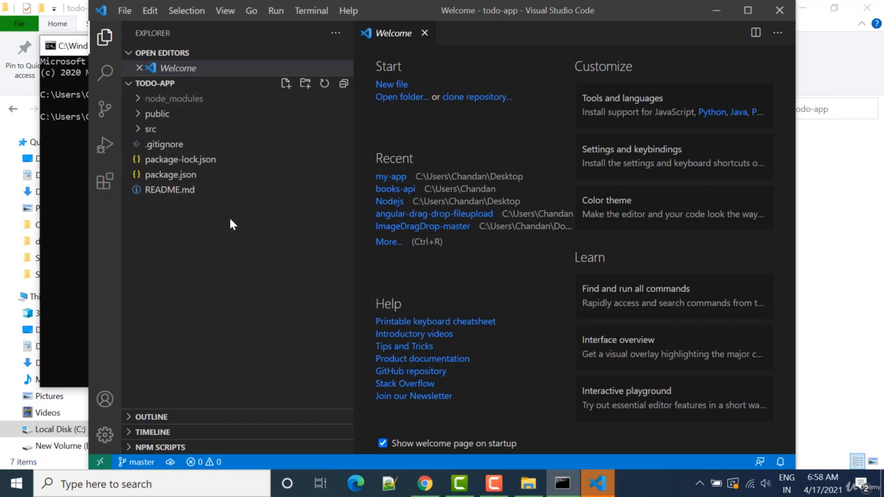
Examine the contents of the node_modules, public and src folders in the project tree, collapsing each one again
{"action": "left_click", "coordinate": [141, 102]}
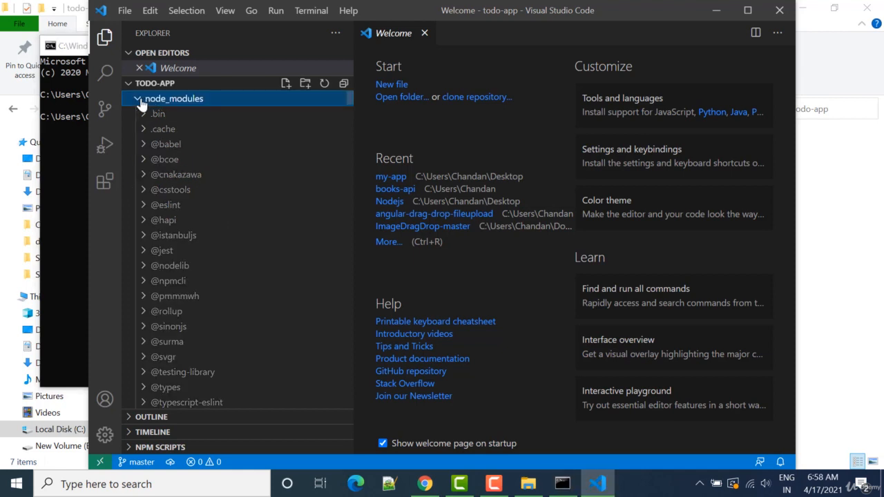
{"action": "left_click", "coordinate": [141, 102]}
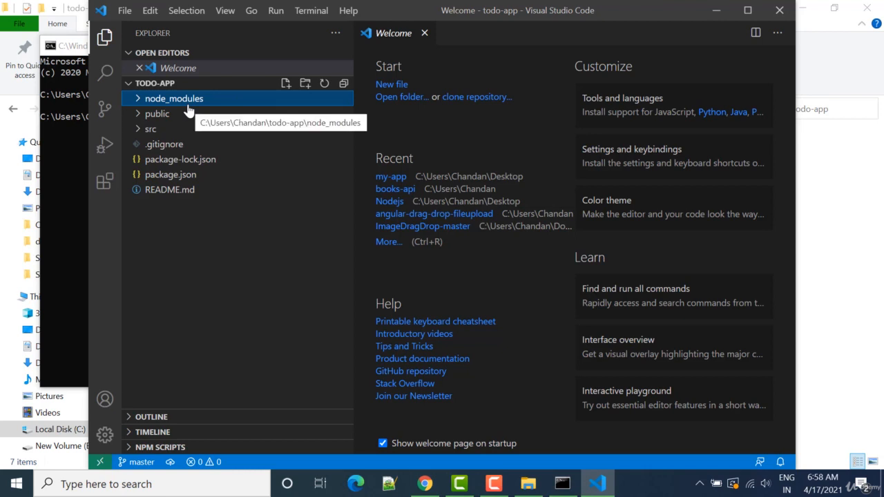
{"action": "left_click", "coordinate": [146, 119]}
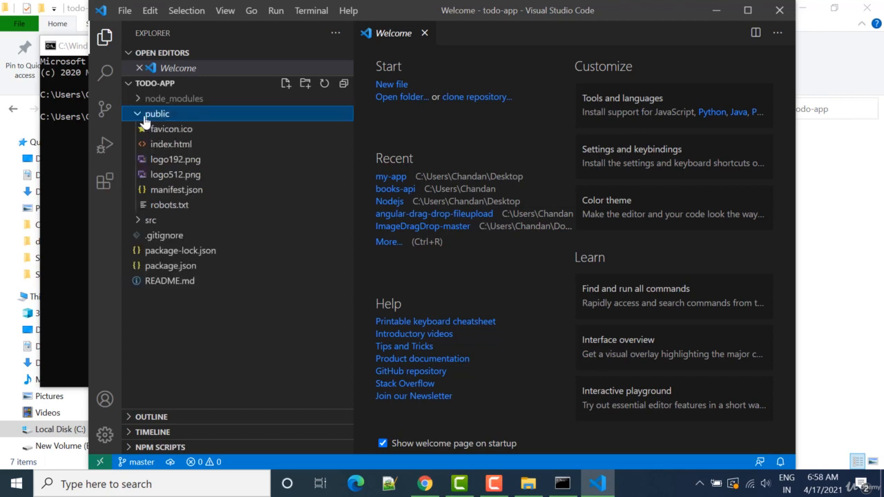
{"action": "left_click", "coordinate": [145, 119]}
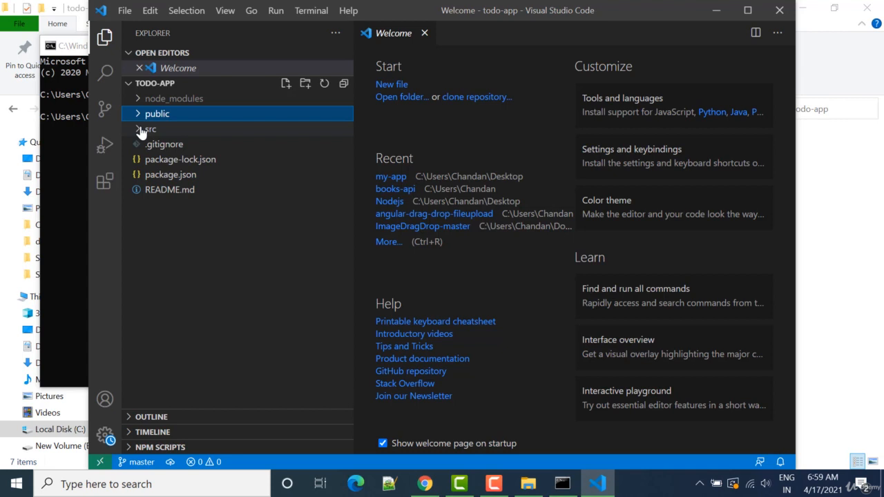
{"action": "left_click", "coordinate": [141, 131]}
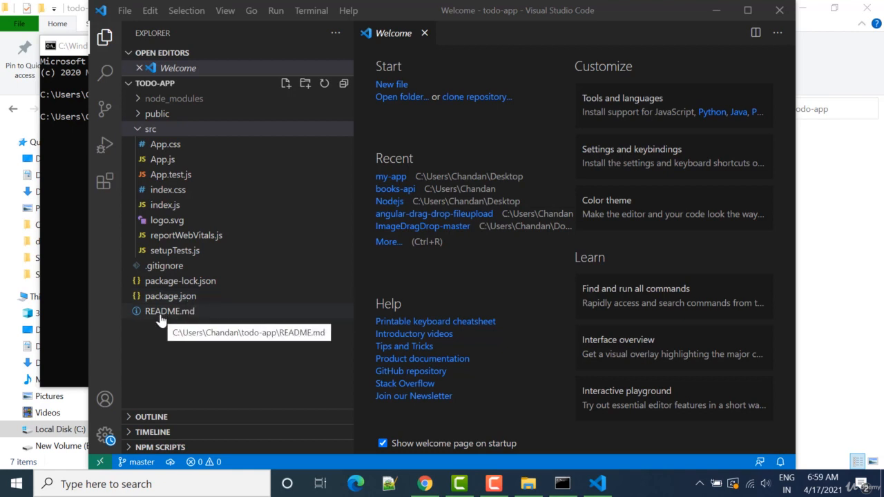
{"action": "left_click", "coordinate": [140, 131]}
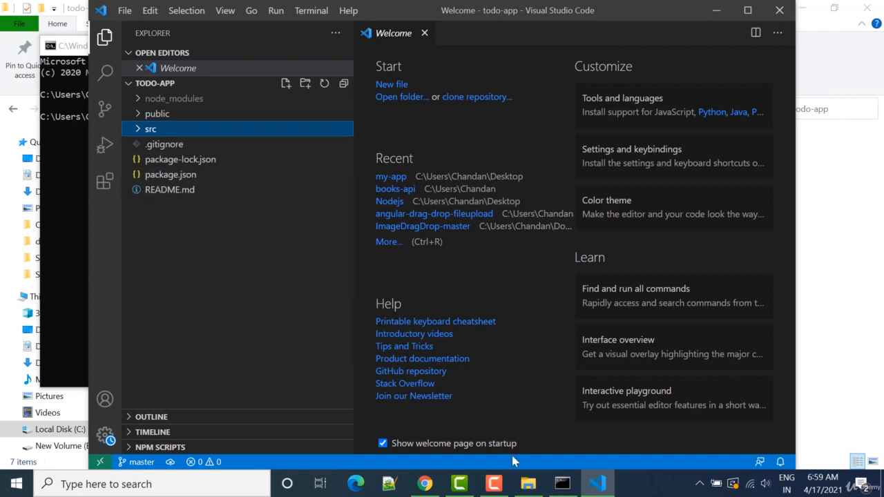
{"action": "mouse_move", "coordinate": [529, 487]}
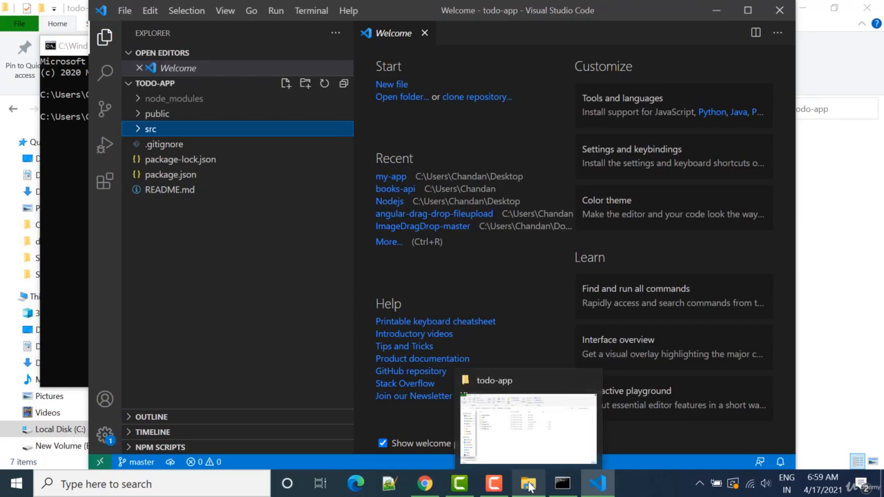